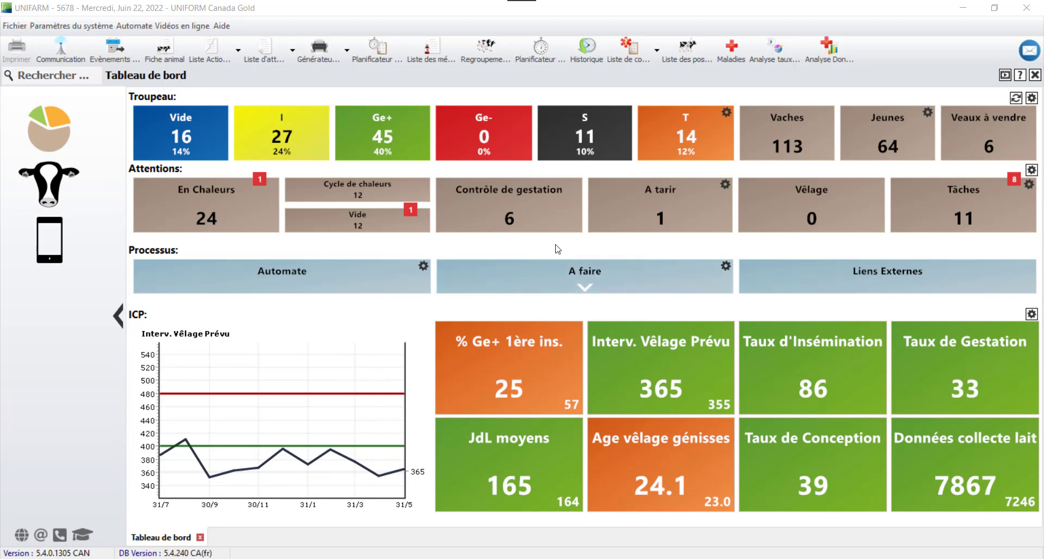
# - Open the list of ATQ movements awaiting transmission (ATQ à envoyer) within the ProAction interface
pyautogui.click(54, 188)
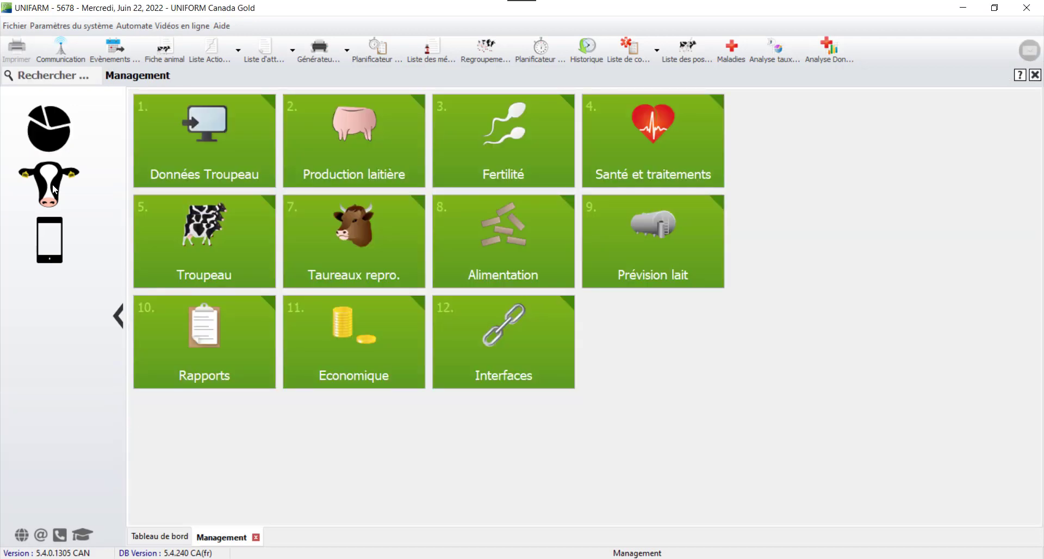
pyautogui.click(540, 332)
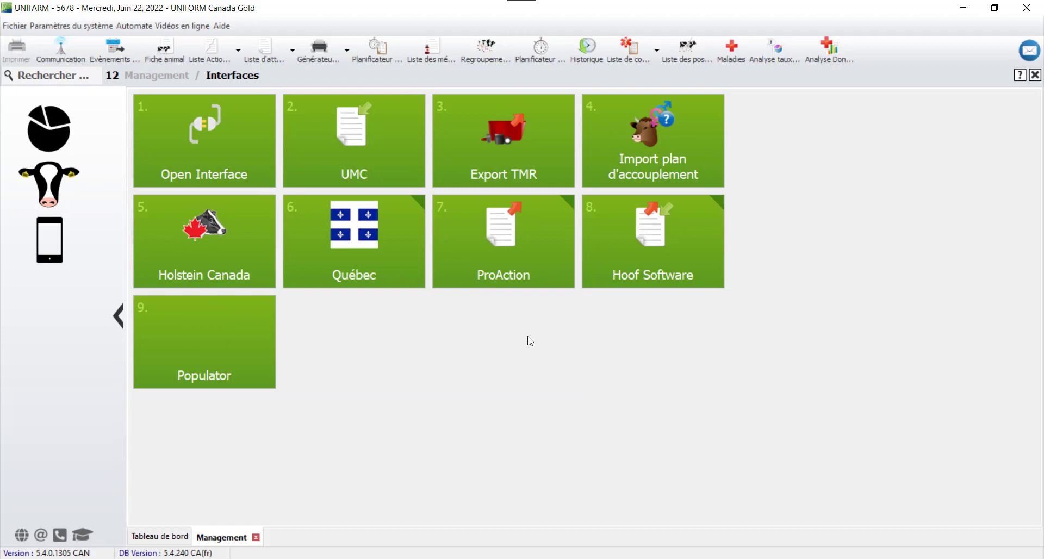
pyautogui.click(468, 252)
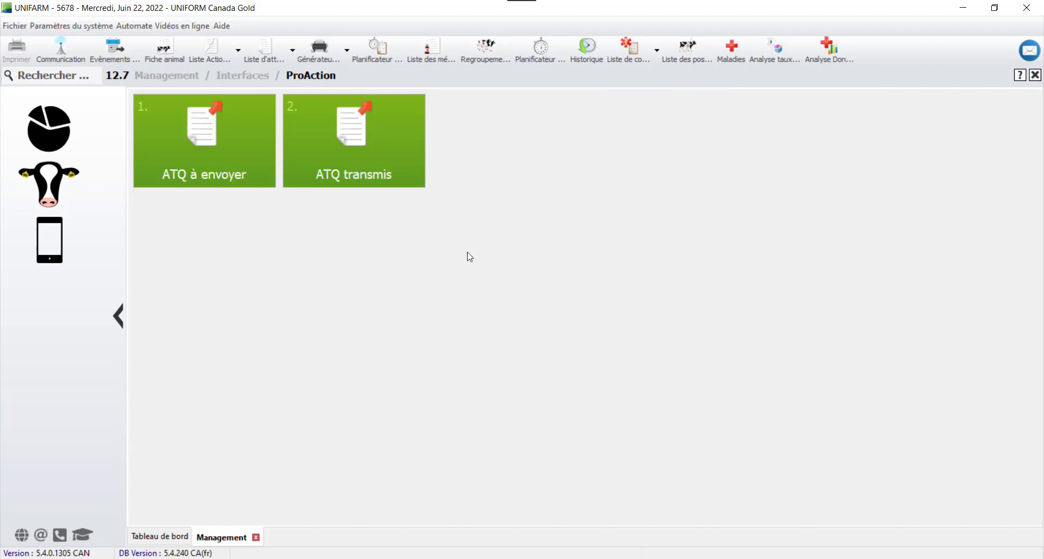
pyautogui.click(177, 148)
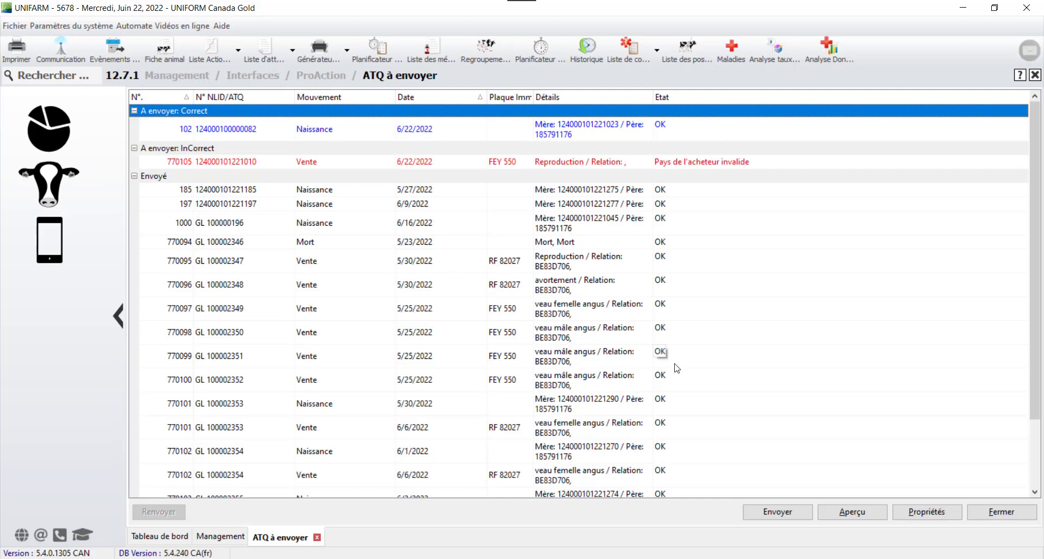
# - Review the ATQ sending properties and the ProAction account and web service communication settings
pyautogui.click(911, 514)
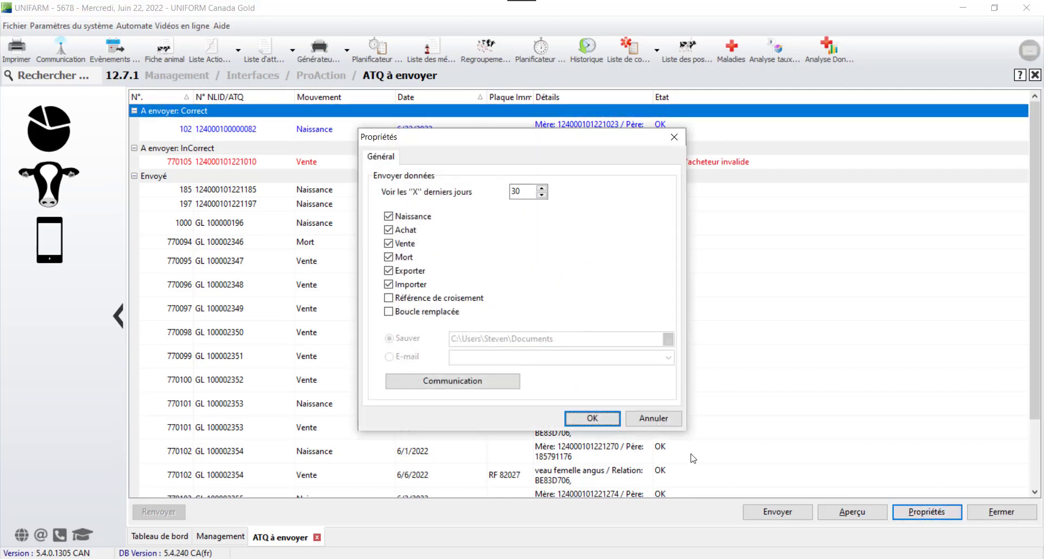
pyautogui.click(445, 382)
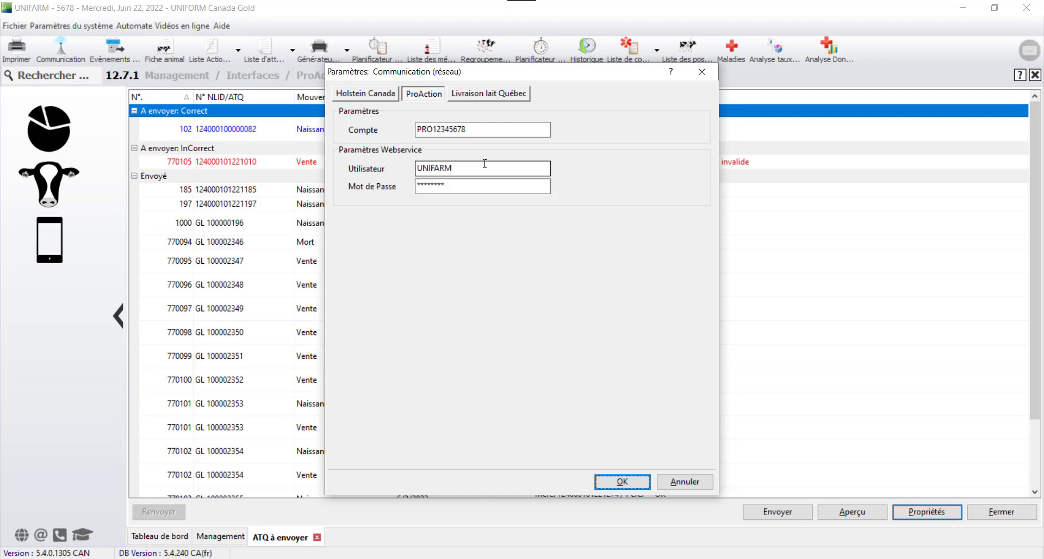
pyautogui.click(622, 482)
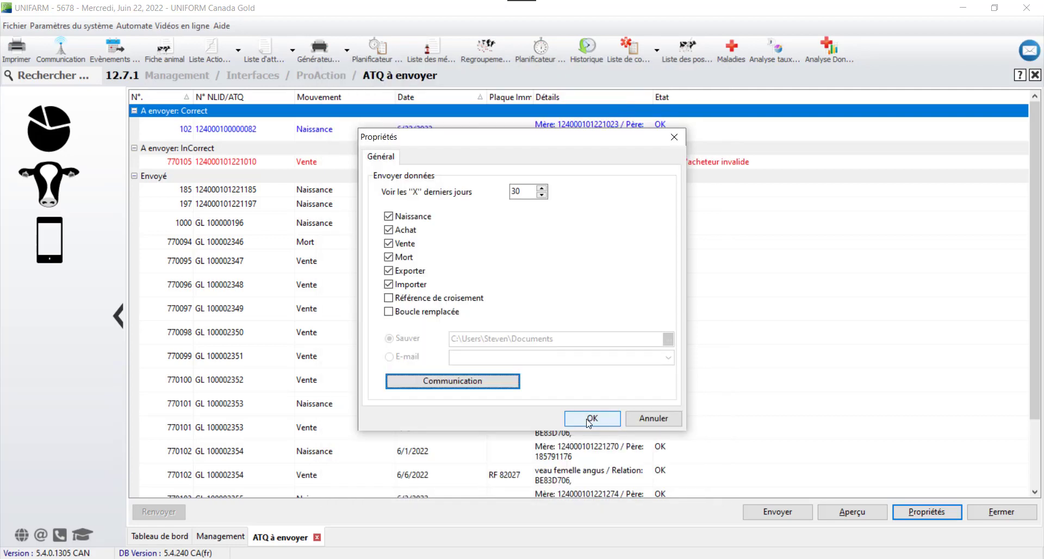
pyautogui.click(590, 418)
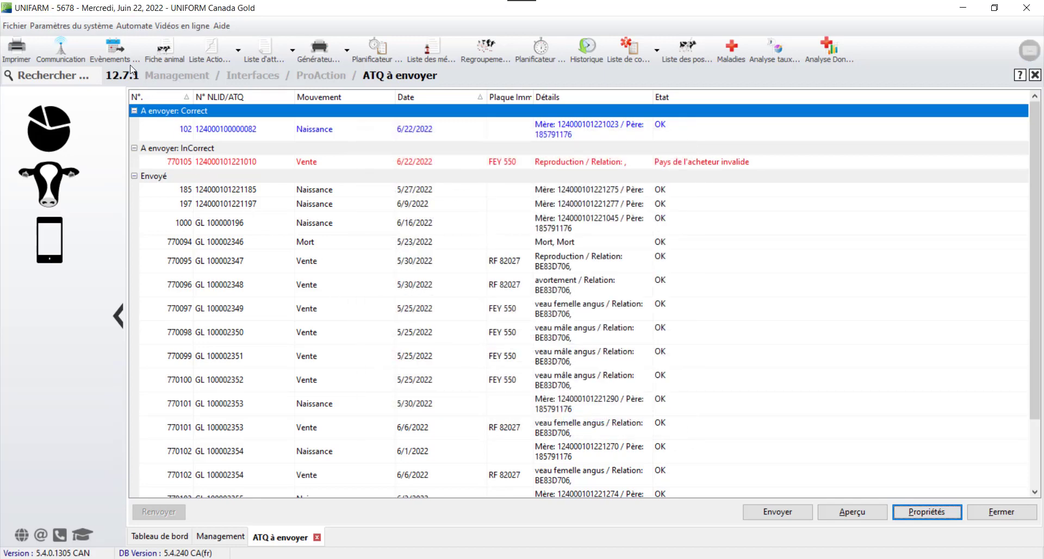
# - Check the site number in the farm data (Données élevage) within the system settings
pyautogui.click(83, 27)
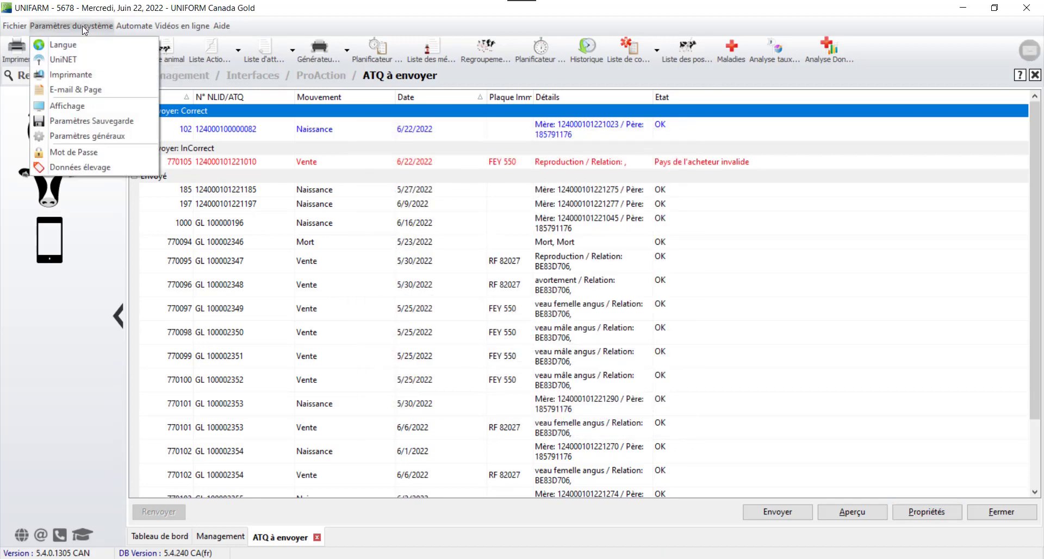
pyautogui.click(83, 168)
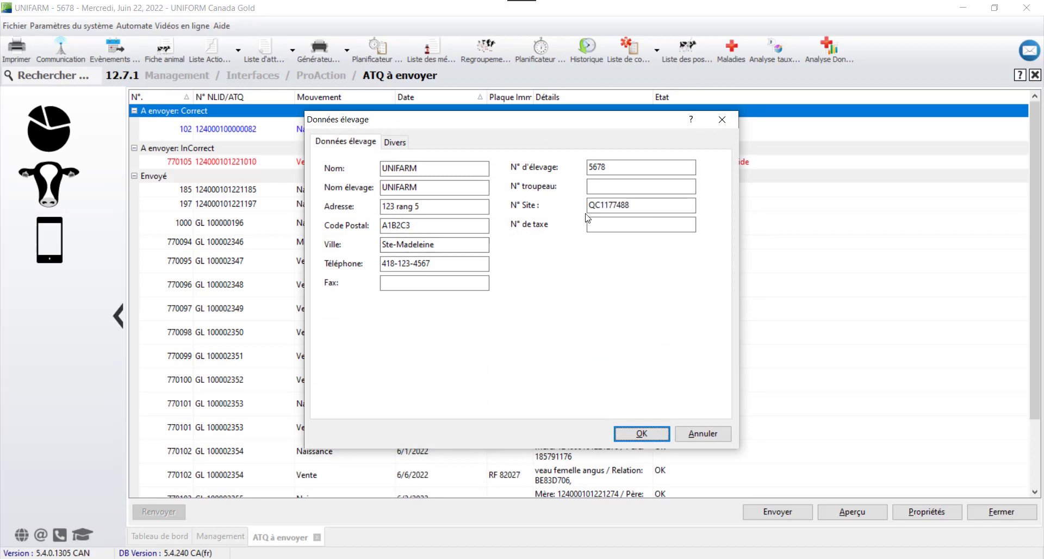
pyautogui.moveTo(657, 203); pyautogui.dragTo(581, 207)
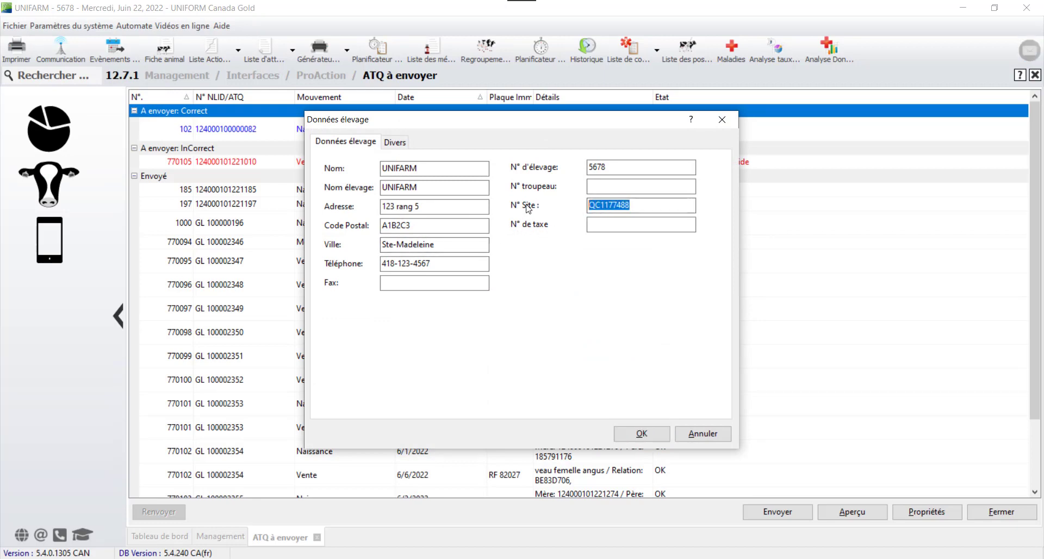
pyautogui.click(667, 207)
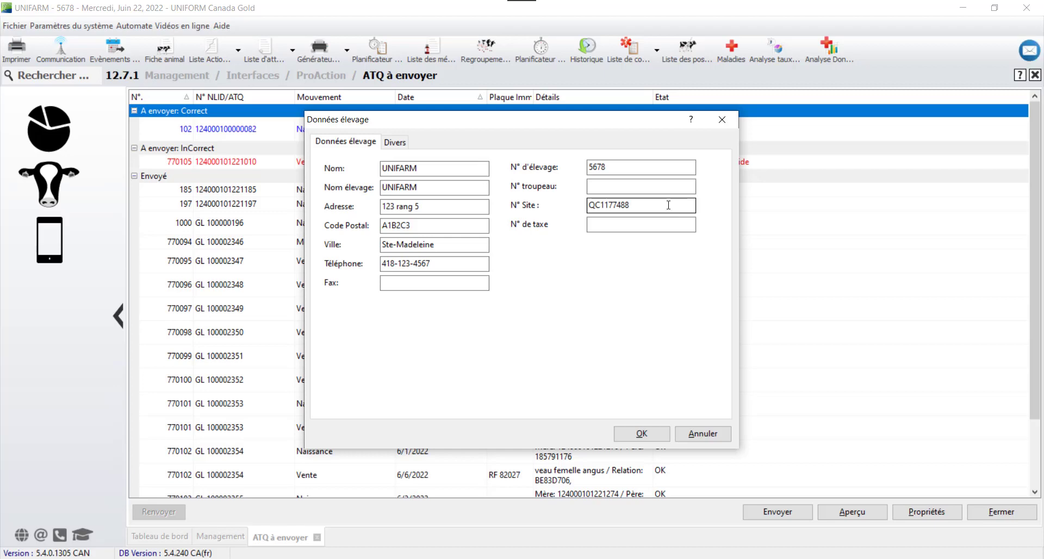
pyautogui.click(659, 436)
# - Check how many past days of movements the ATQ sending properties are set to show
pyautogui.click(588, 359)
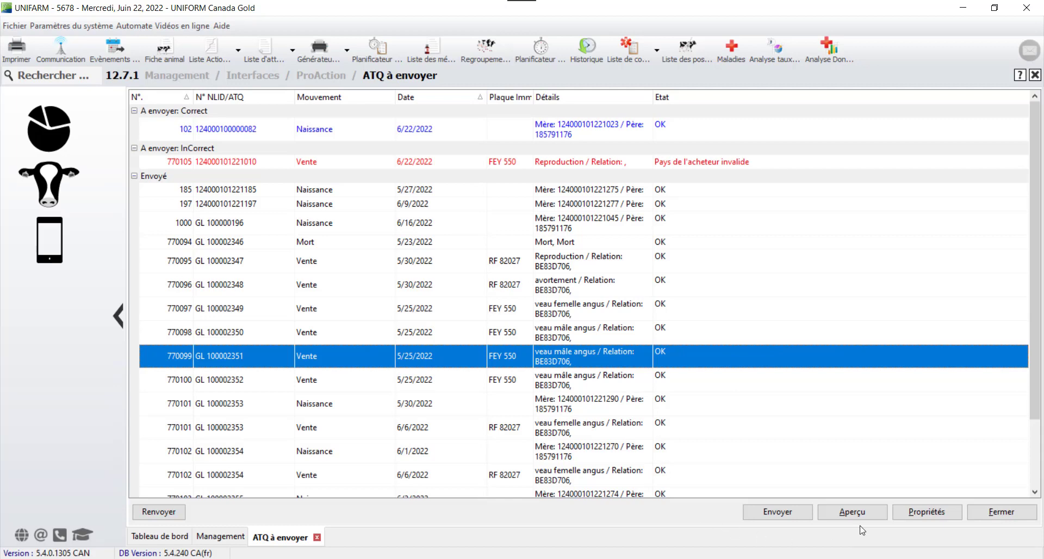
pyautogui.click(909, 519)
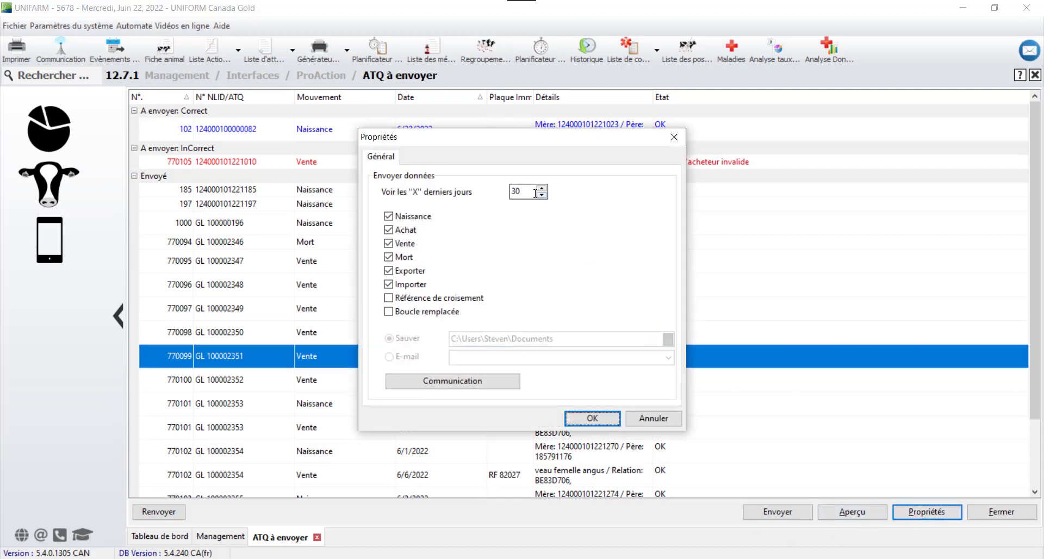
pyautogui.moveTo(523, 192); pyautogui.dragTo(510, 193)
pyautogui.click(591, 419)
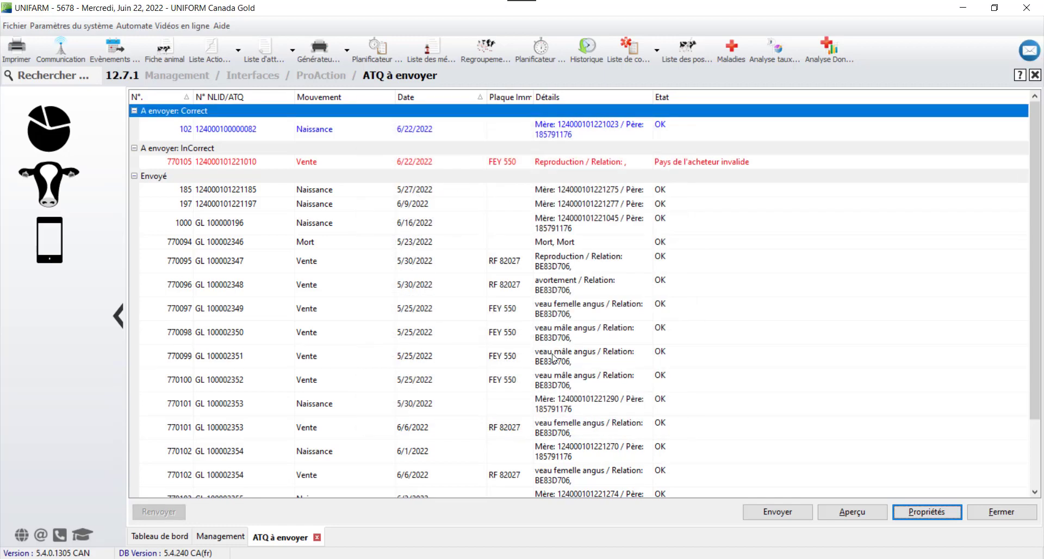
# - Examine entries in the correct, incorrect and sent groups of the ATQ list, including their status
pyautogui.click(440, 137)
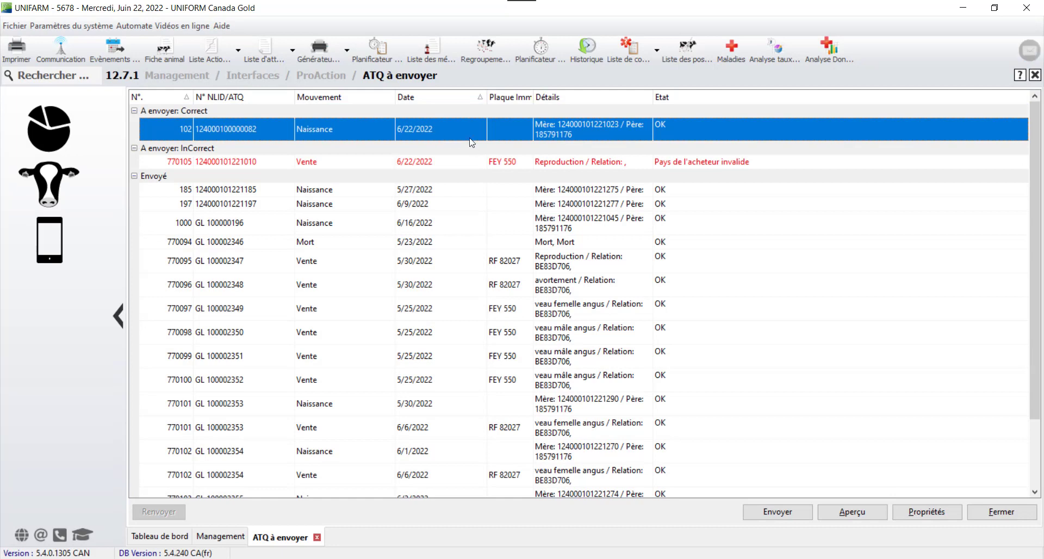
pyautogui.click(422, 223)
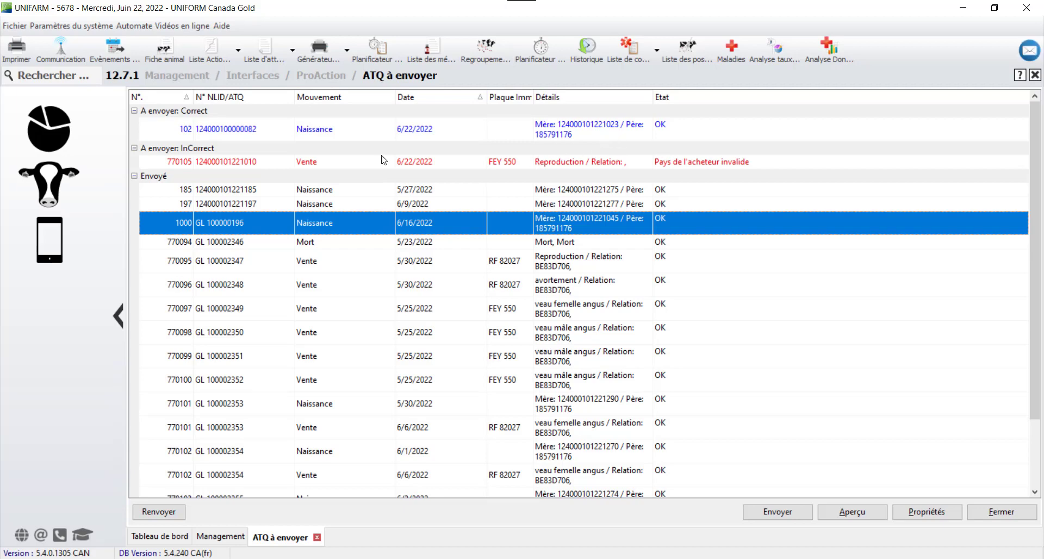
pyautogui.click(195, 164)
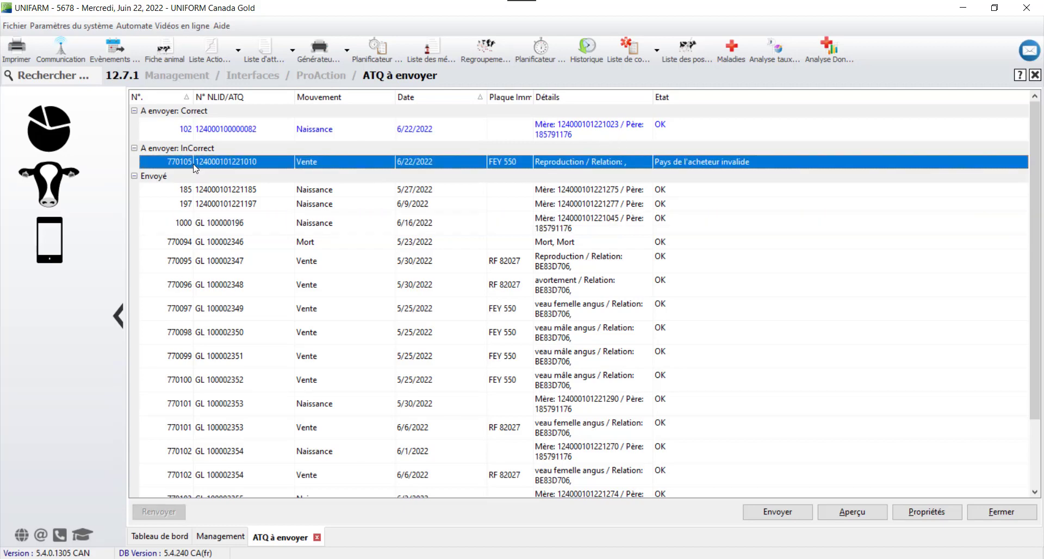
pyautogui.click(498, 222)
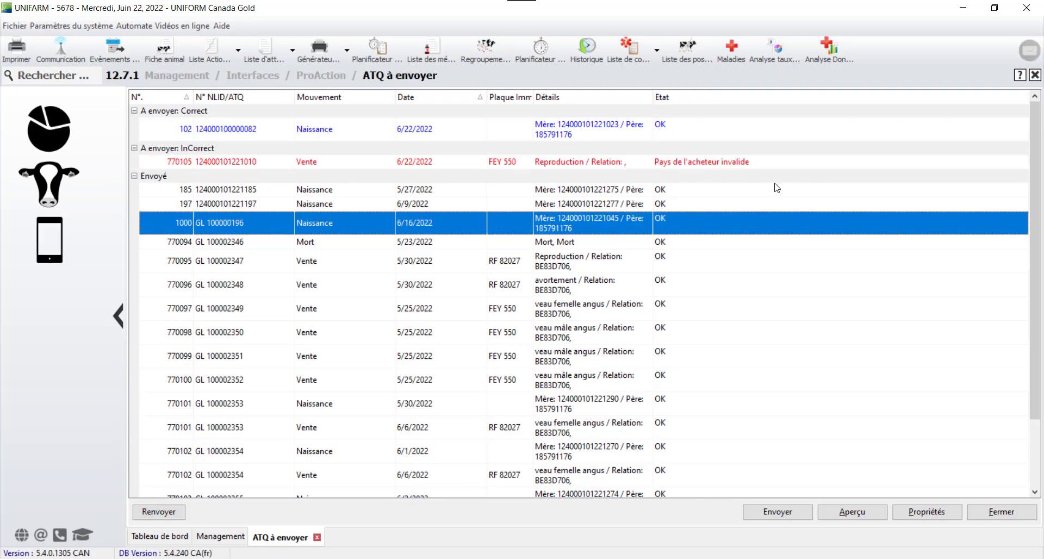
# - Inspect the buyer field in the sale record of the incorrect entry, animal 770105, and return to the ATQ list
pyautogui.doubleClick(342, 163)
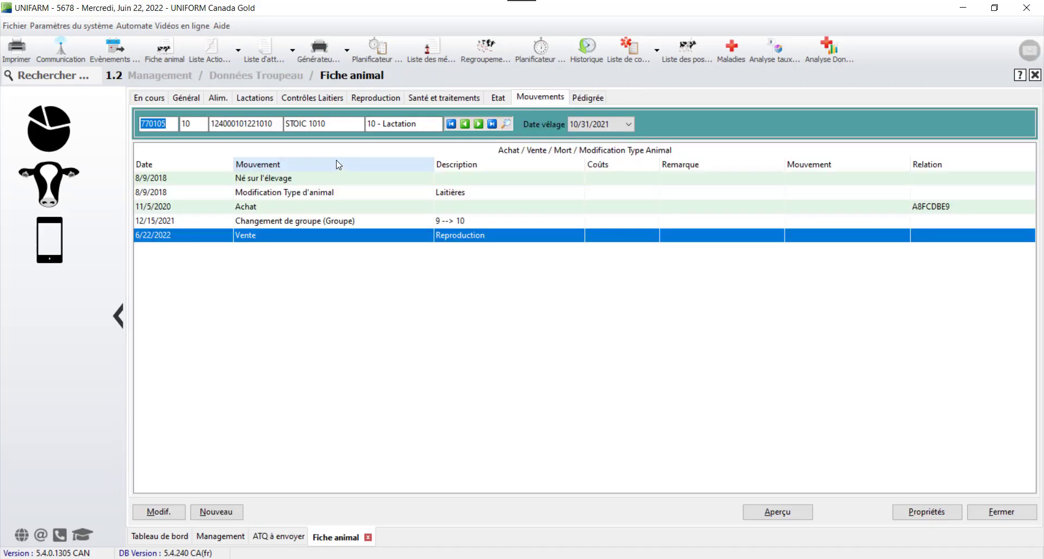
pyautogui.doubleClick(245, 240)
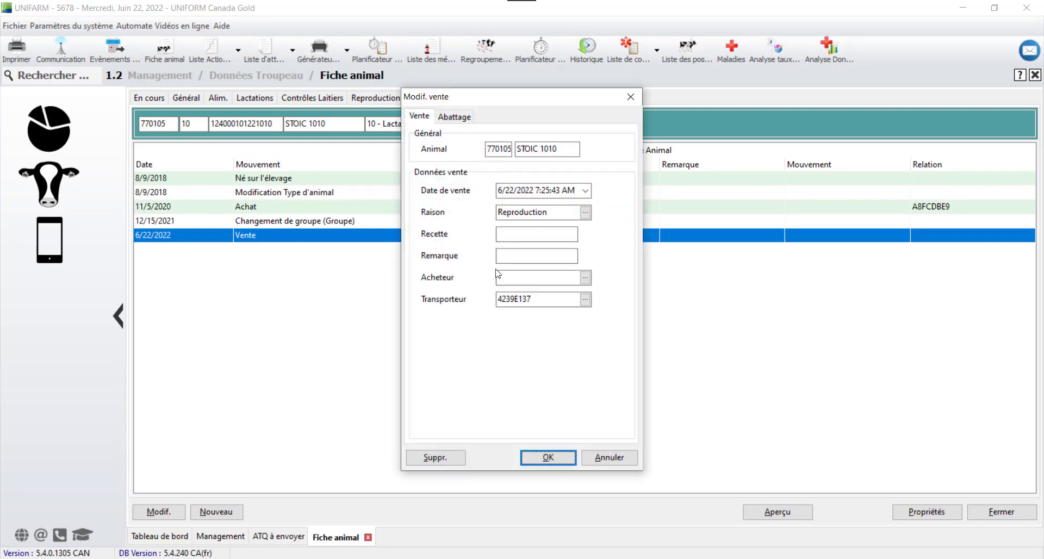
pyautogui.click(501, 277)
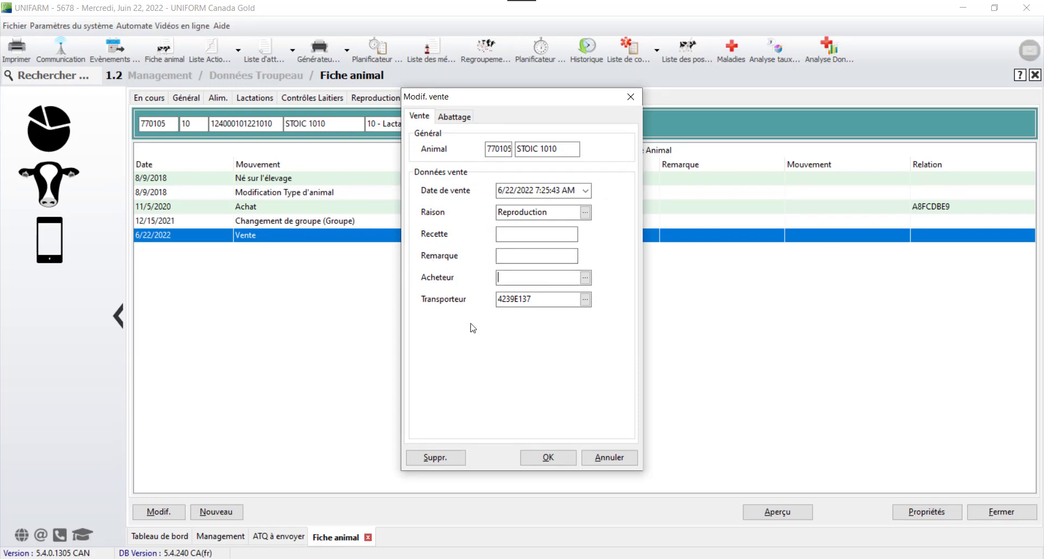
pyautogui.click(530, 455)
pyautogui.click(969, 517)
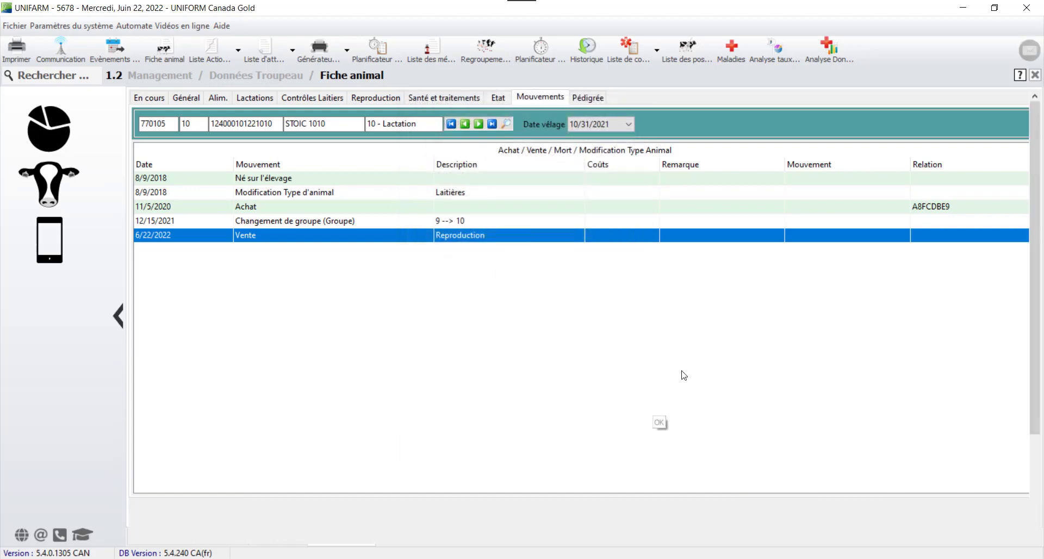
pyautogui.click(502, 241)
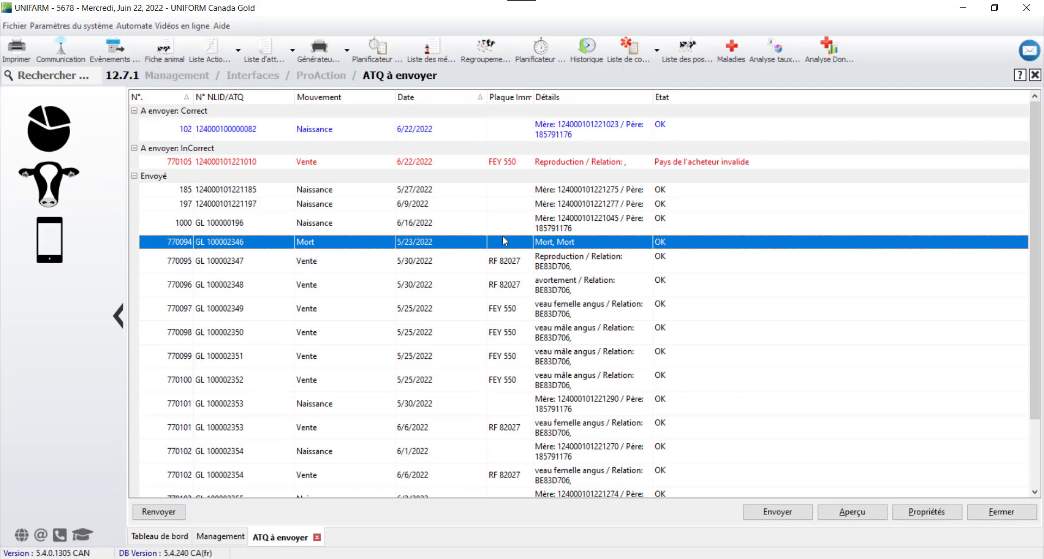
pyautogui.moveTo(522, 1)
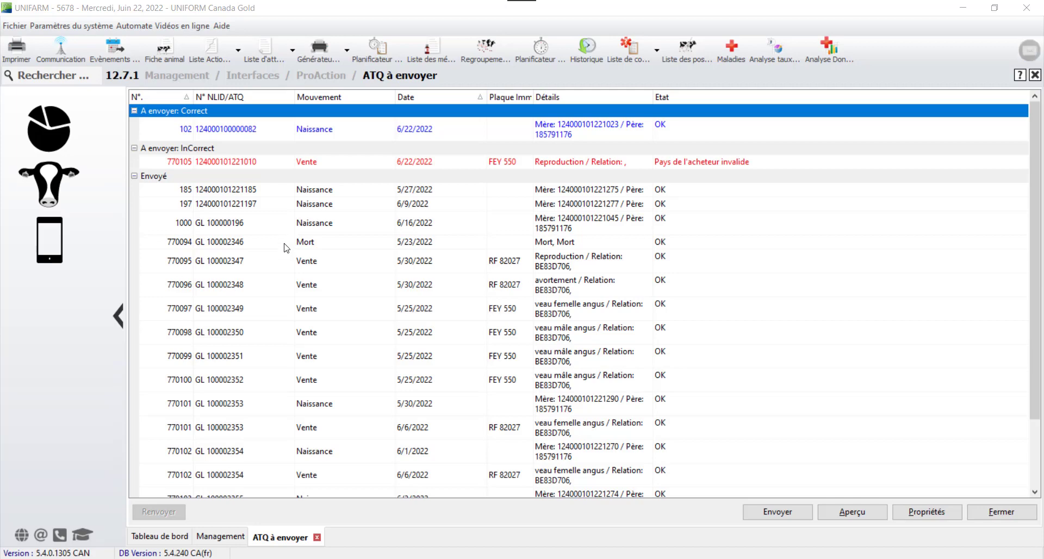
# - Add a shortcut for the Holstein Canada interface to the toolbar
pyautogui.click(62, 184)
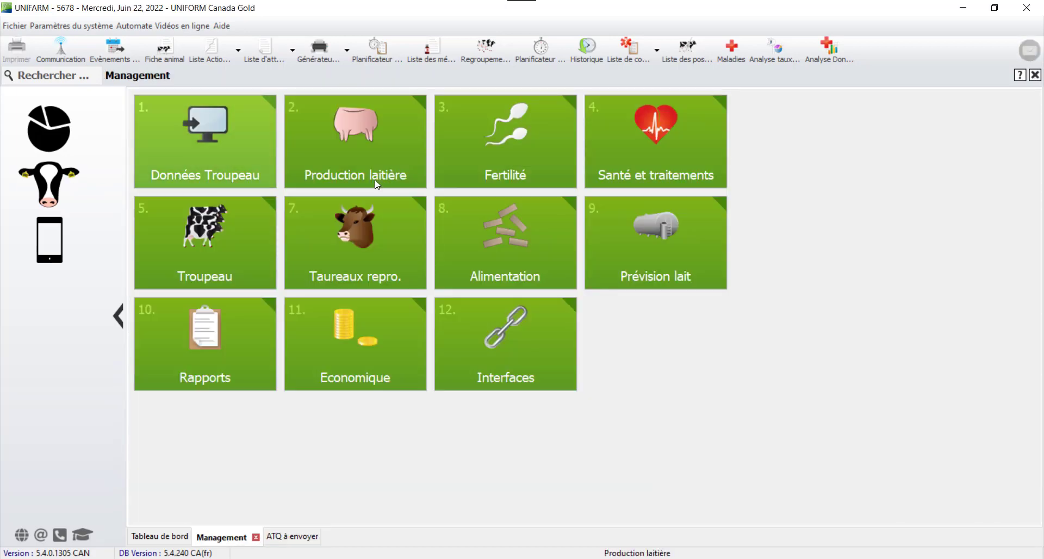
pyautogui.click(457, 331)
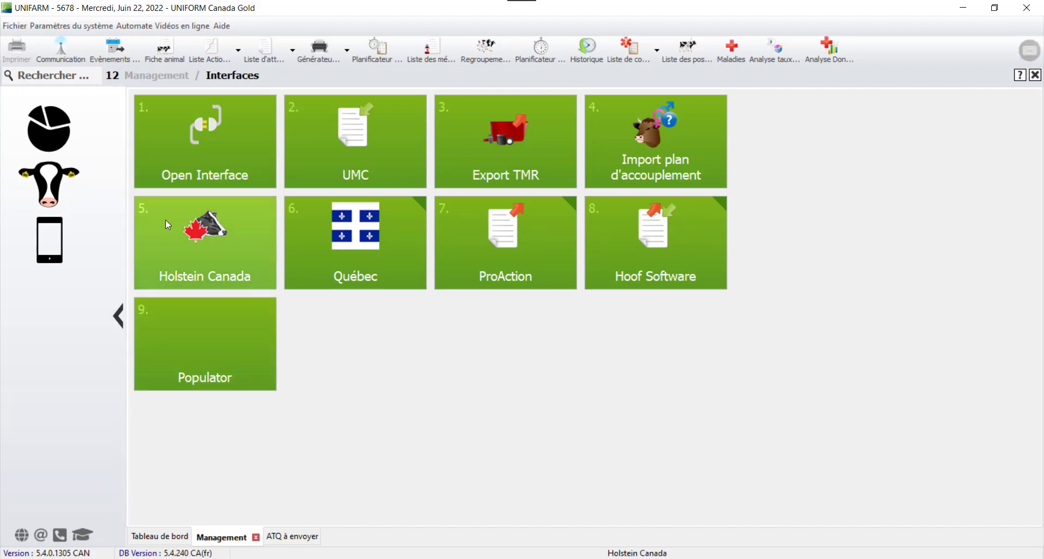
pyautogui.rightClick(165, 220)
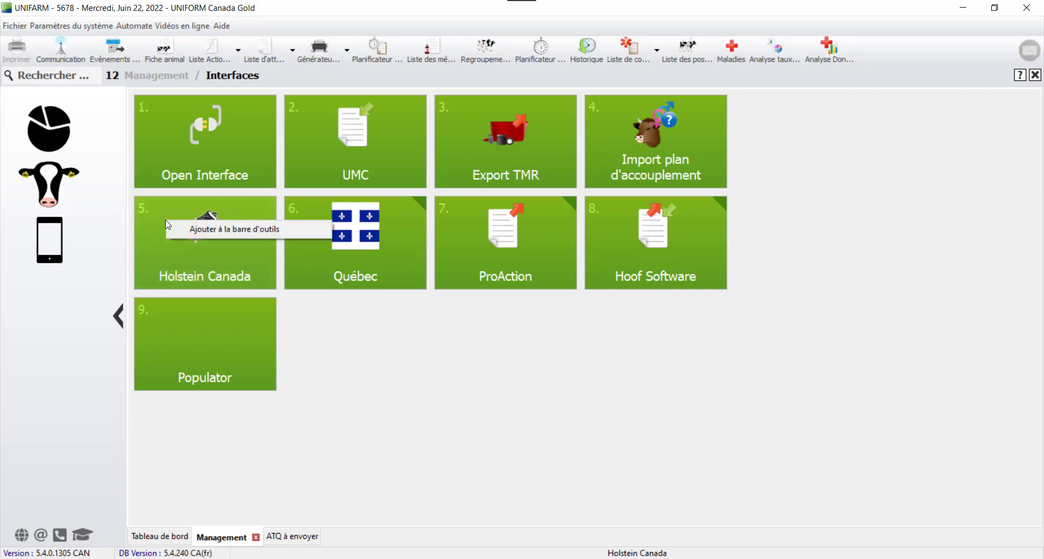
pyautogui.click(208, 231)
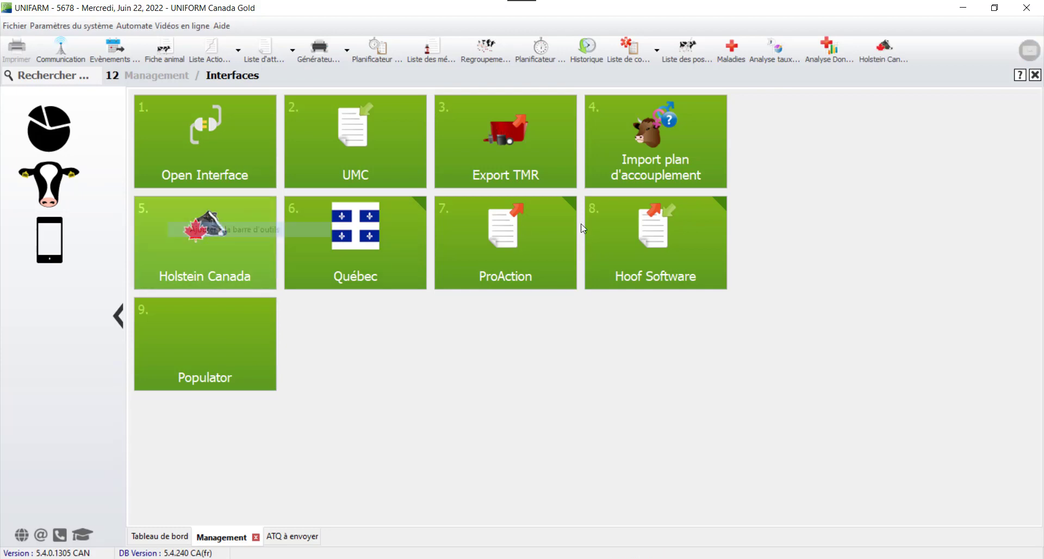
# - Open the Holstein Canada interface and examine the registration errors of the animals awaiting sending
pyautogui.click(885, 52)
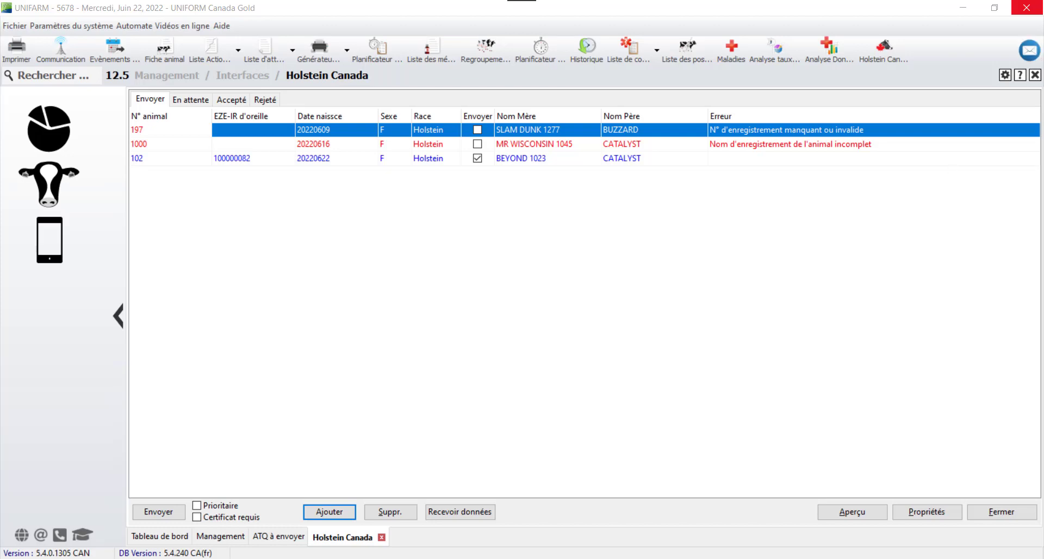
pyautogui.press('Down')
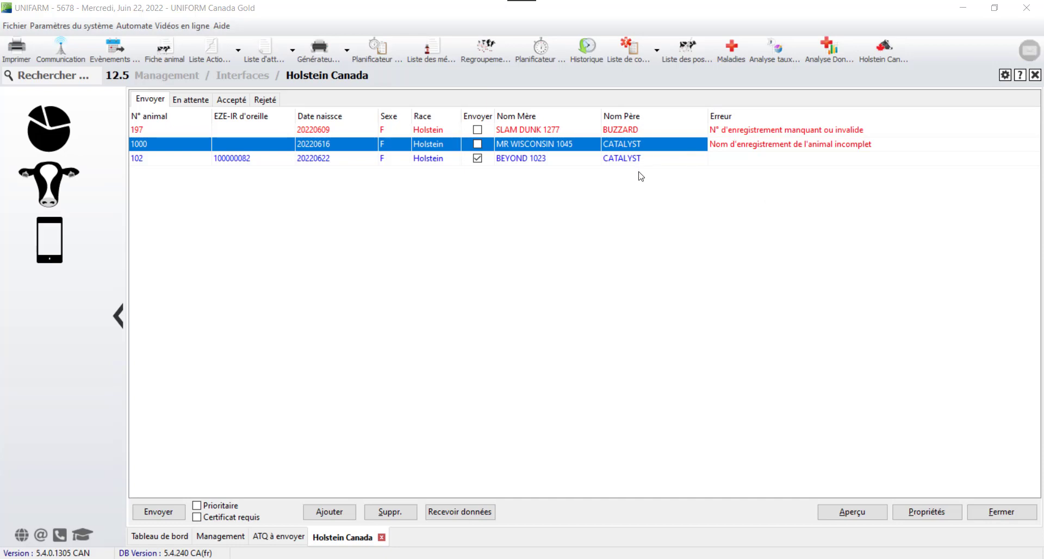
# - Open the Import Vision 2000 function from the Québec interfaces
pyautogui.click(42, 188)
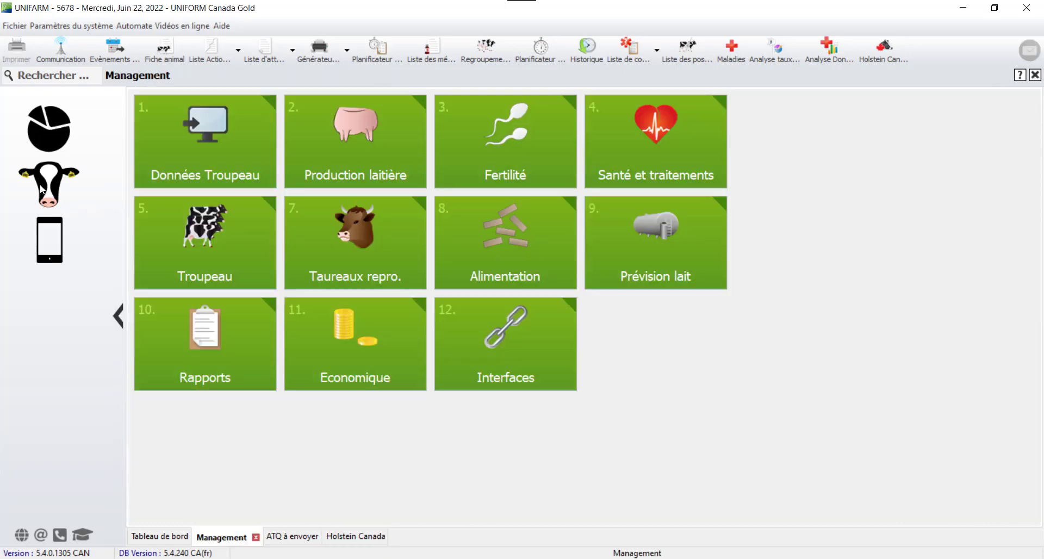
pyautogui.click(551, 348)
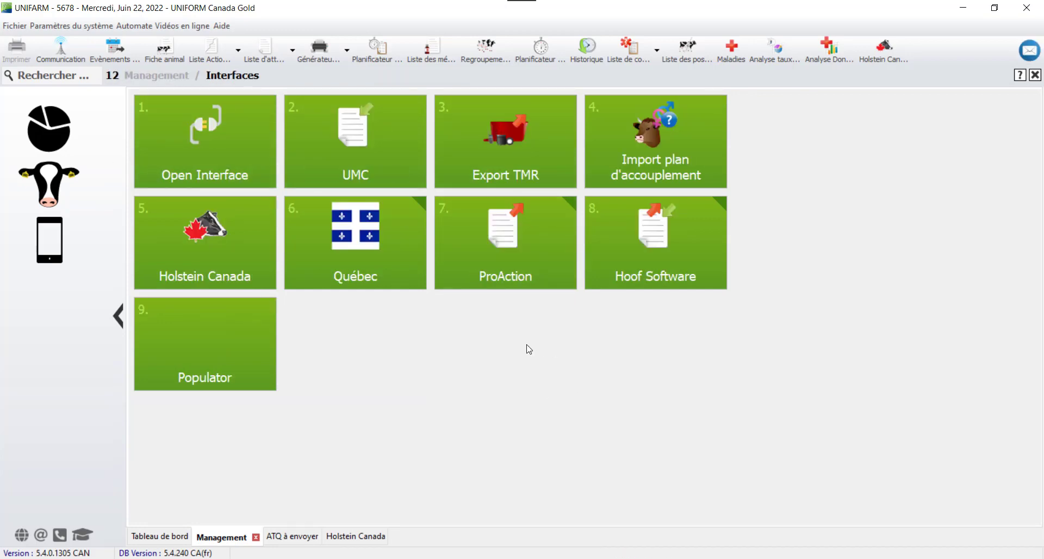
pyautogui.click(320, 217)
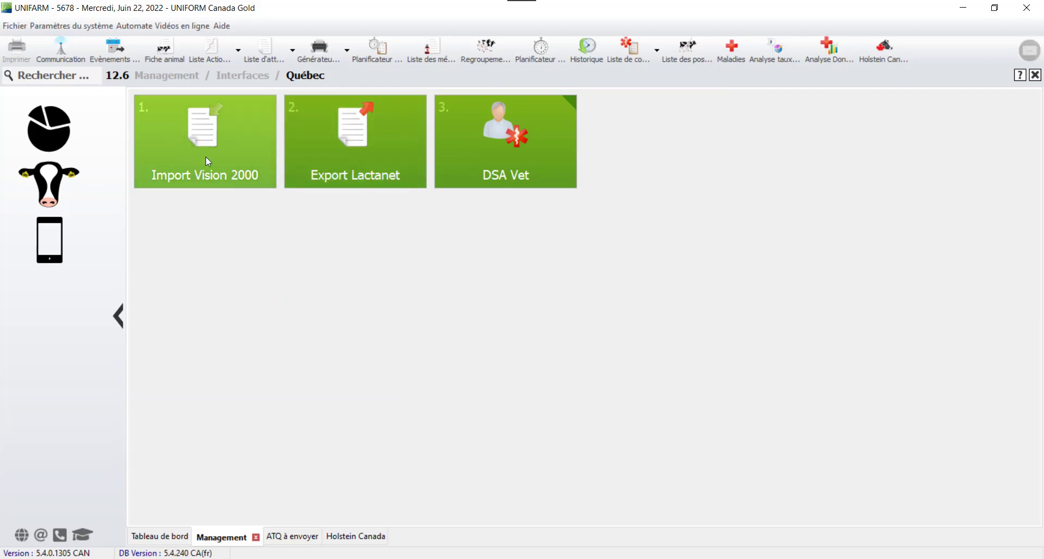
pyautogui.click(209, 126)
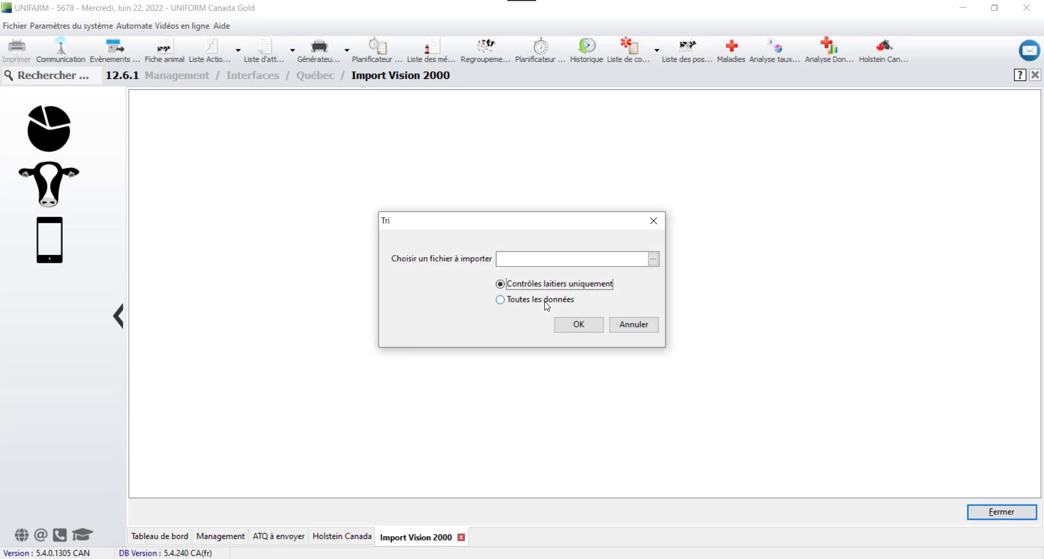
pyautogui.click(653, 260)
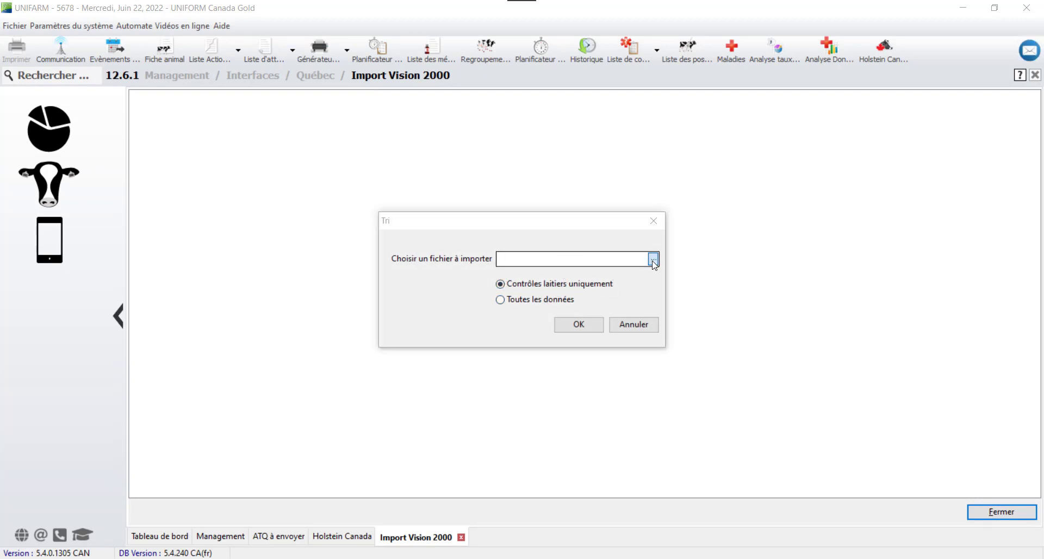
pyautogui.moveTo(592, 228); pyautogui.dragTo(516, 177)
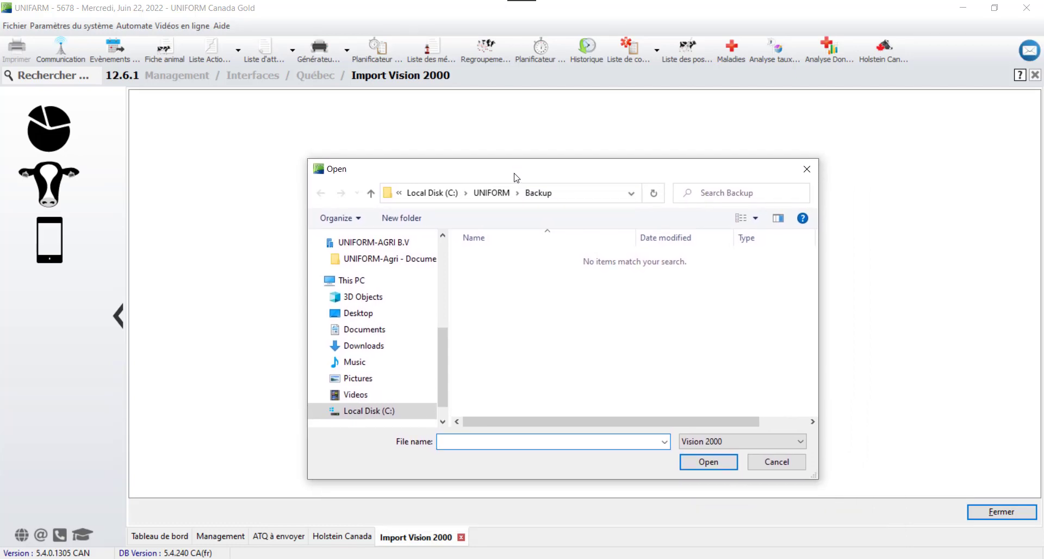
pyautogui.click(374, 345)
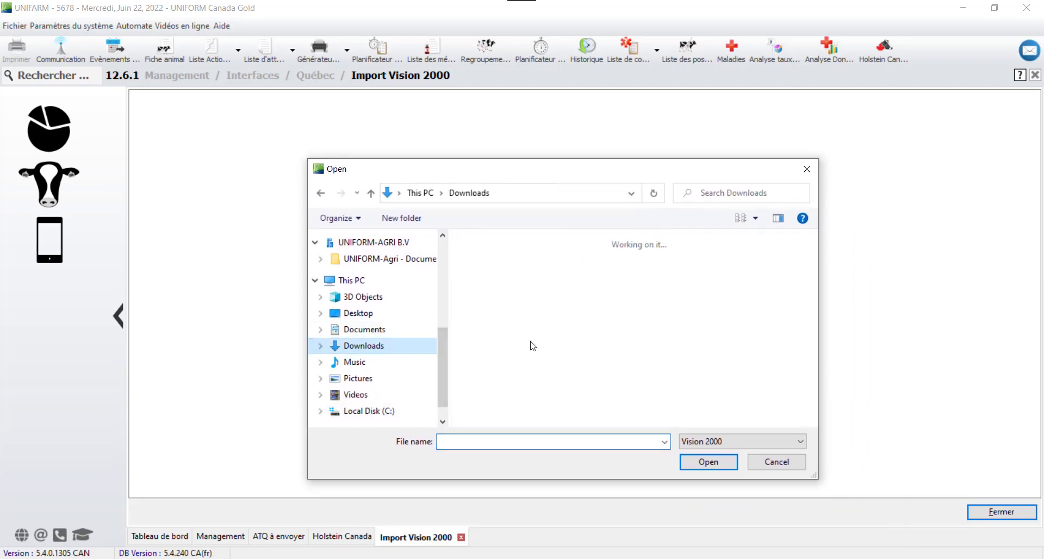
pyautogui.click(522, 258)
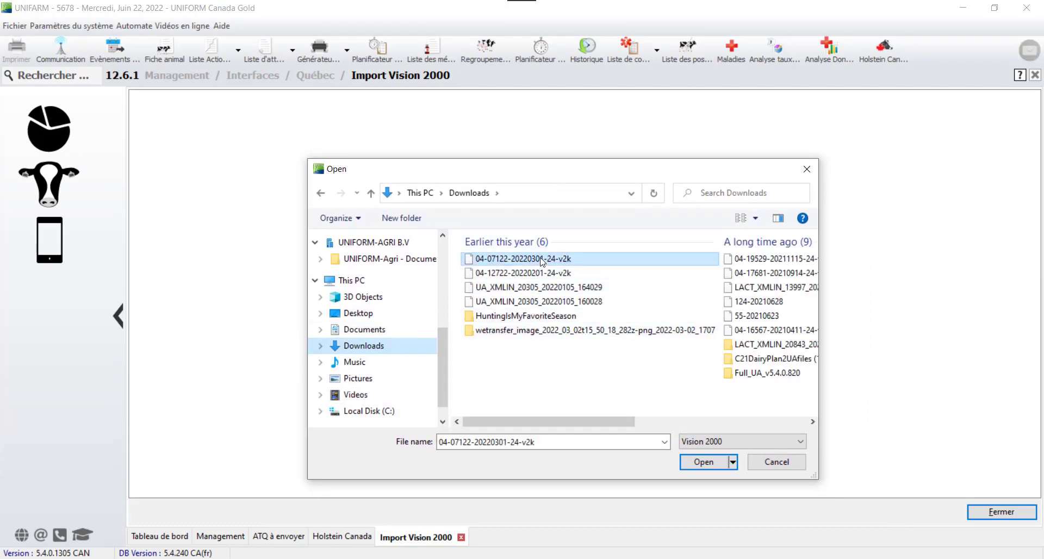
# - Switch the file filter to ZIP file, cancel the file choice, and cancel the Vision 2000 import set to Contrôles laitiers uniquement
pyautogui.click(722, 443)
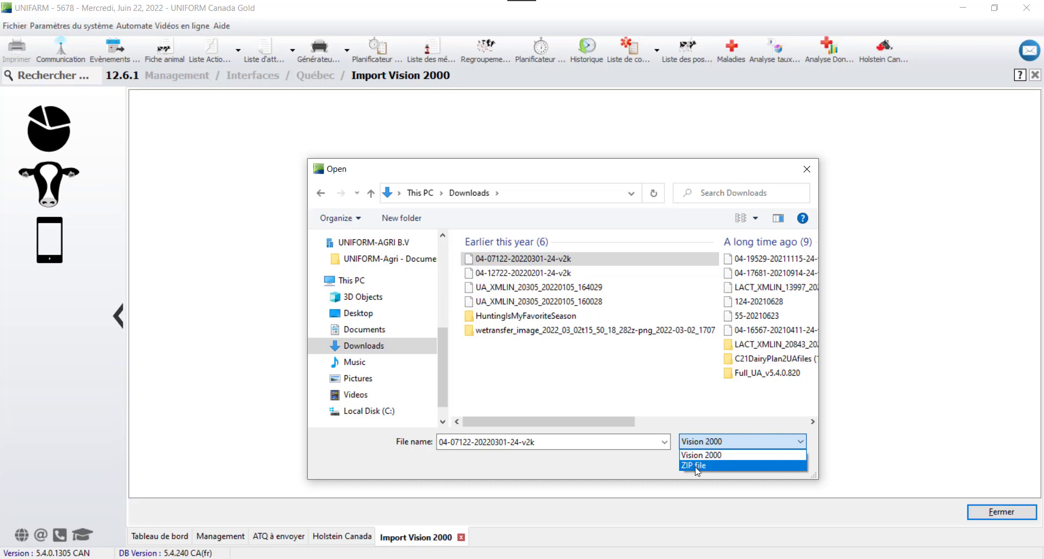
pyautogui.click(688, 466)
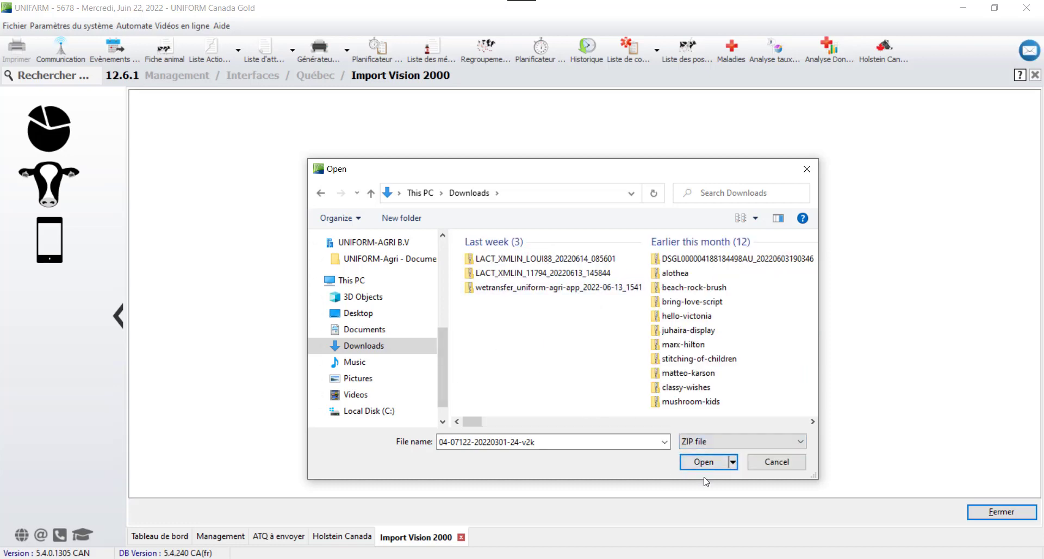
pyautogui.click(780, 466)
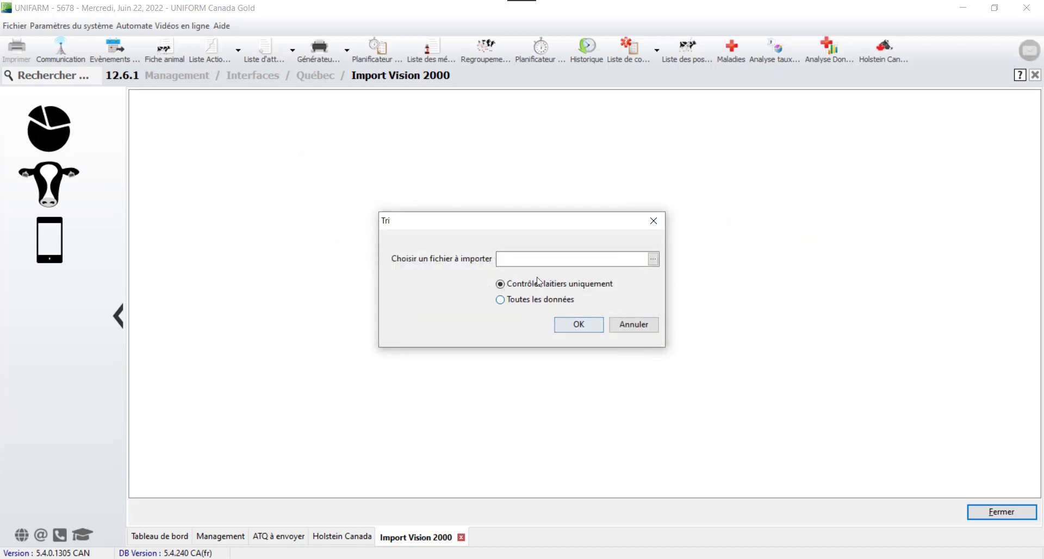
pyautogui.click(502, 283)
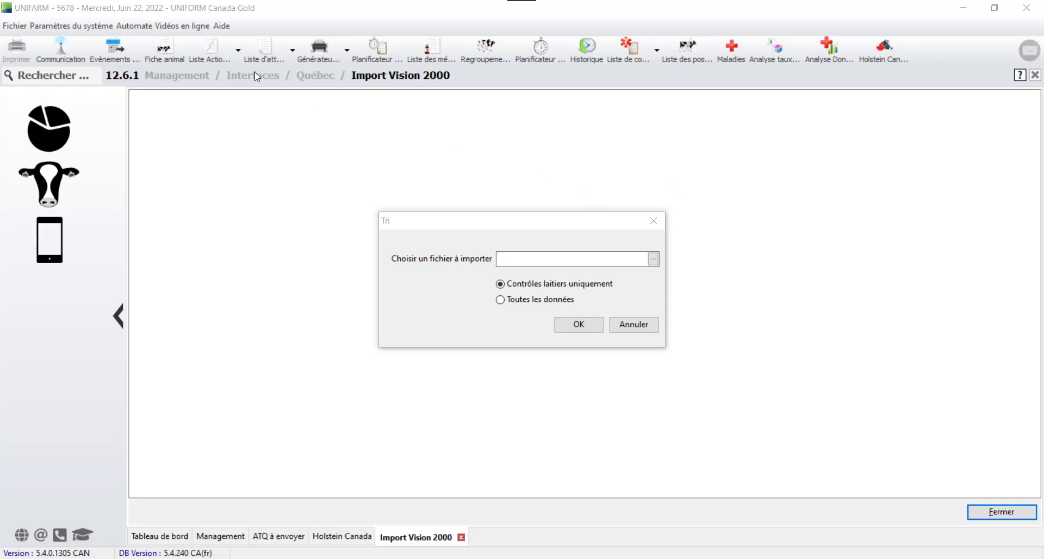
pyautogui.click(634, 325)
# - Open the Export Lactanet function from the Québec interfaces
pyautogui.click(177, 75)
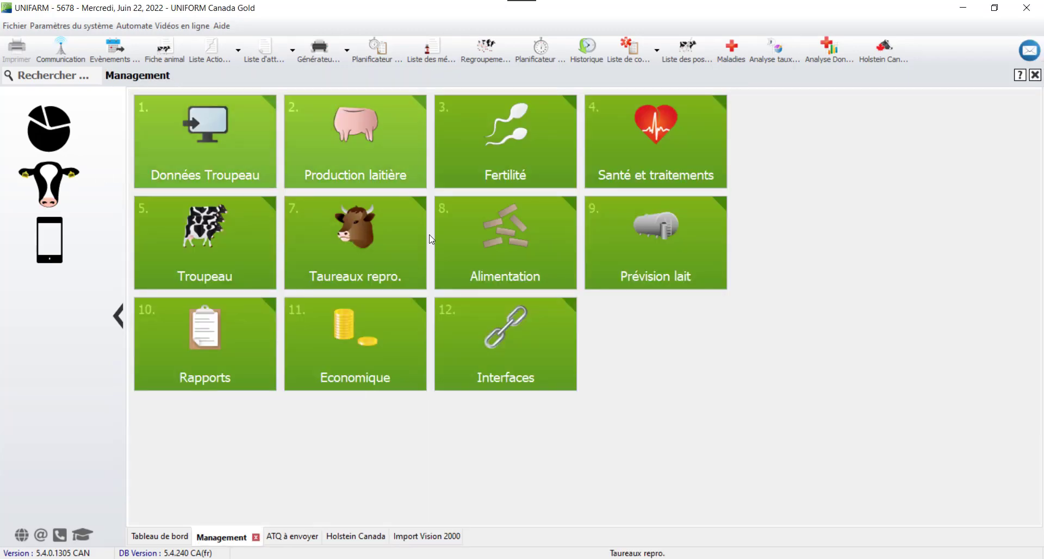
pyautogui.click(476, 335)
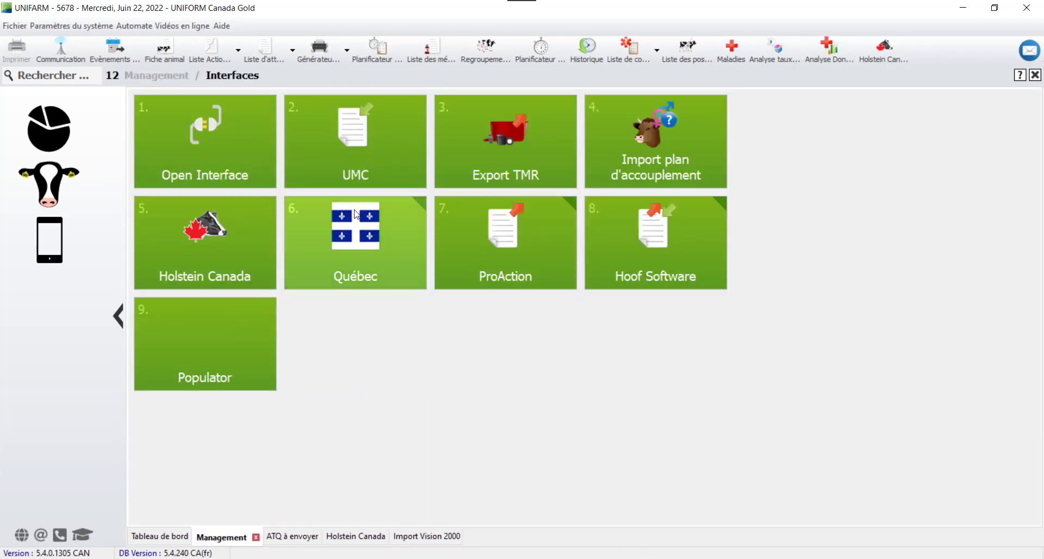
pyautogui.click(356, 214)
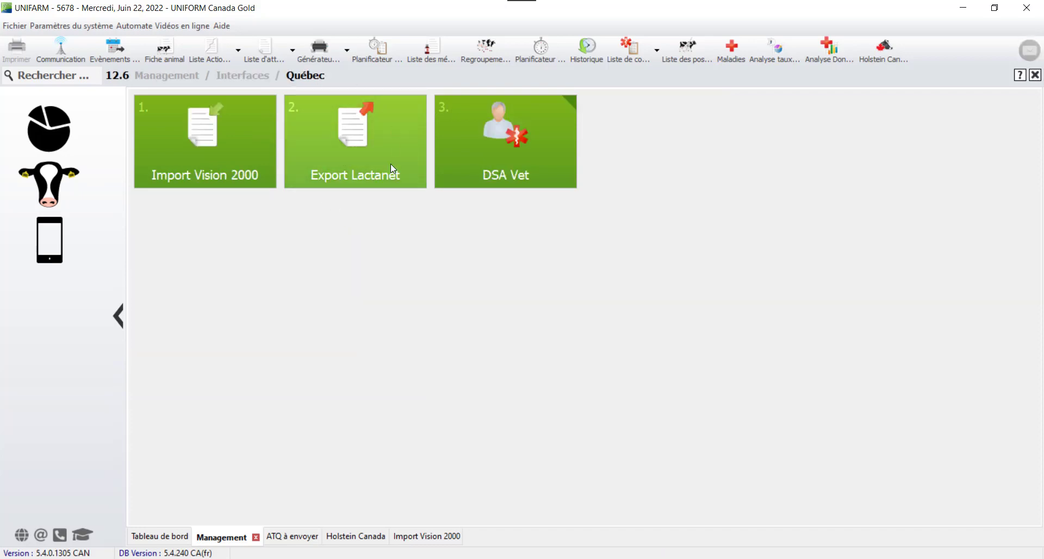
pyautogui.click(356, 139)
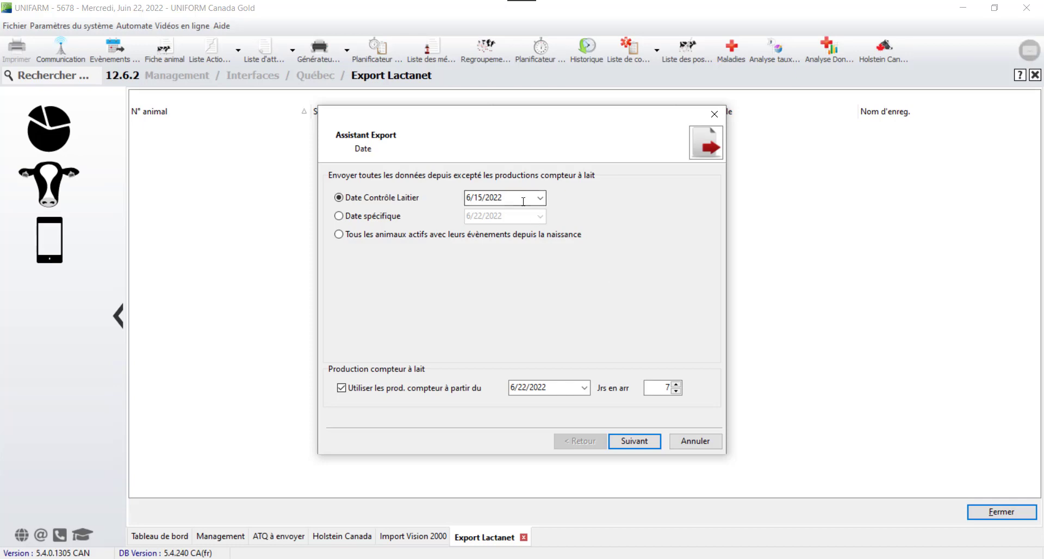
# - Turn off the use of milk meter productions, proceed to the export's save options with Enregistrer .INI, and cancel the export assistant
pyautogui.moveTo(503, 198); pyautogui.dragTo(447, 205)
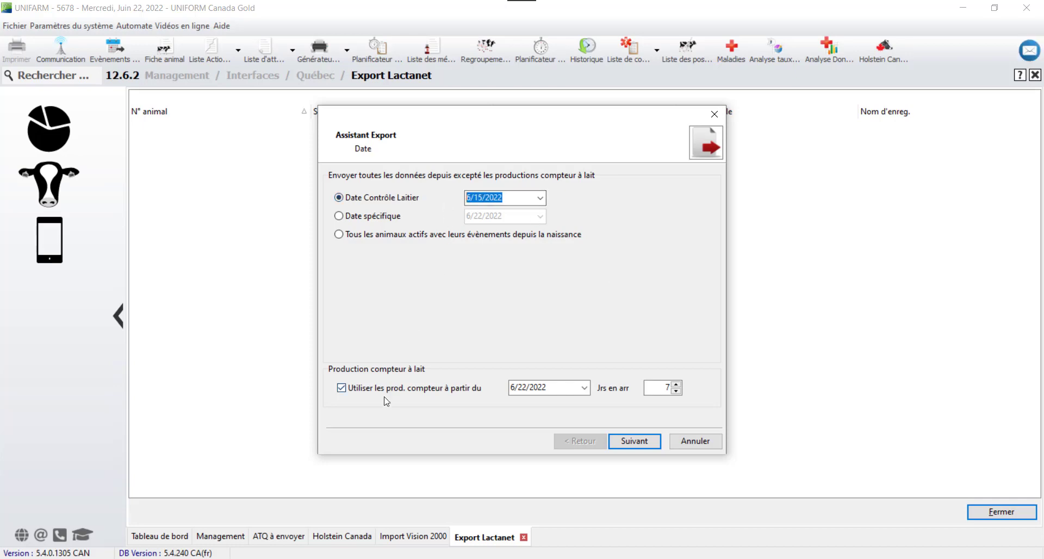
pyautogui.click(341, 388)
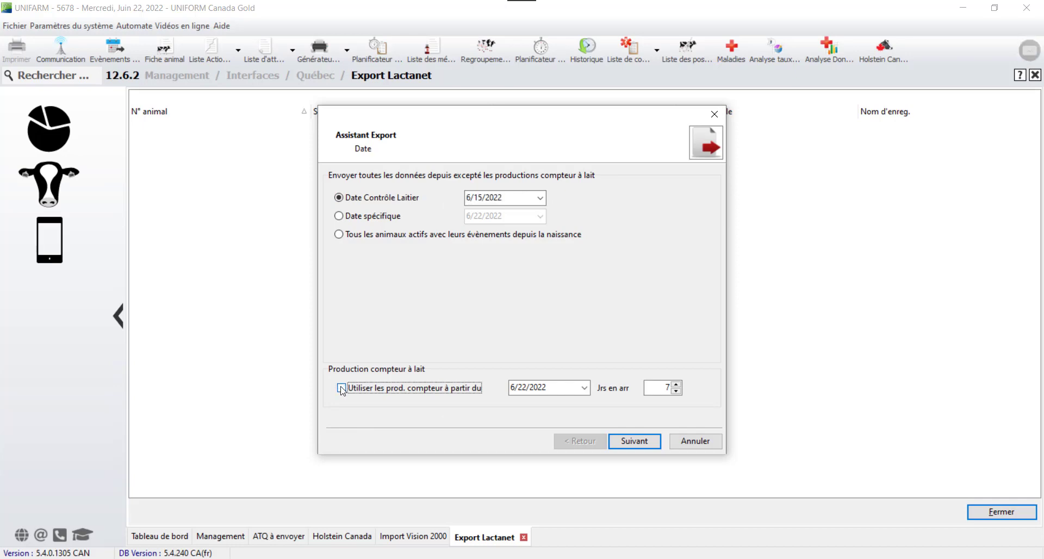
pyautogui.click(630, 442)
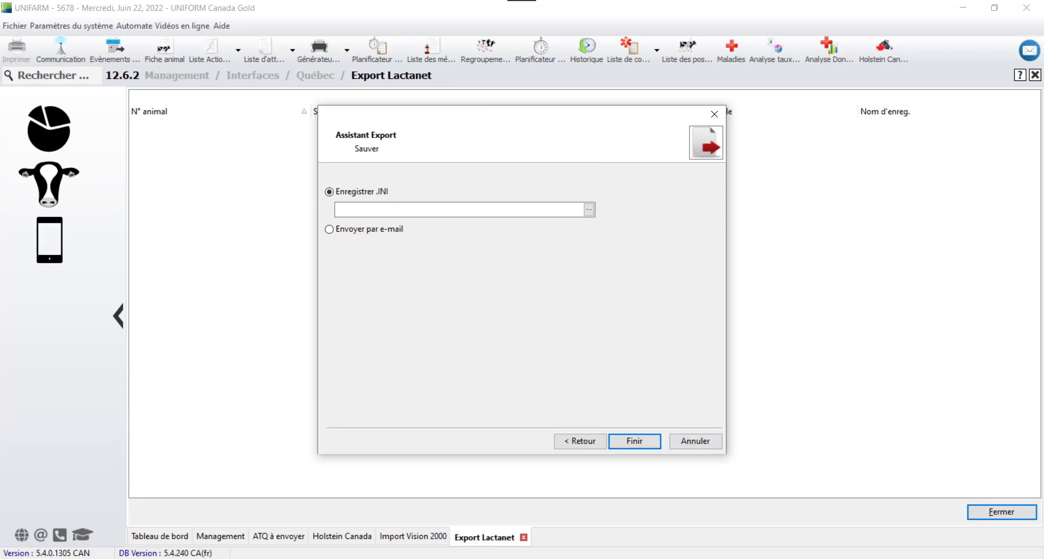
pyautogui.click(443, 210)
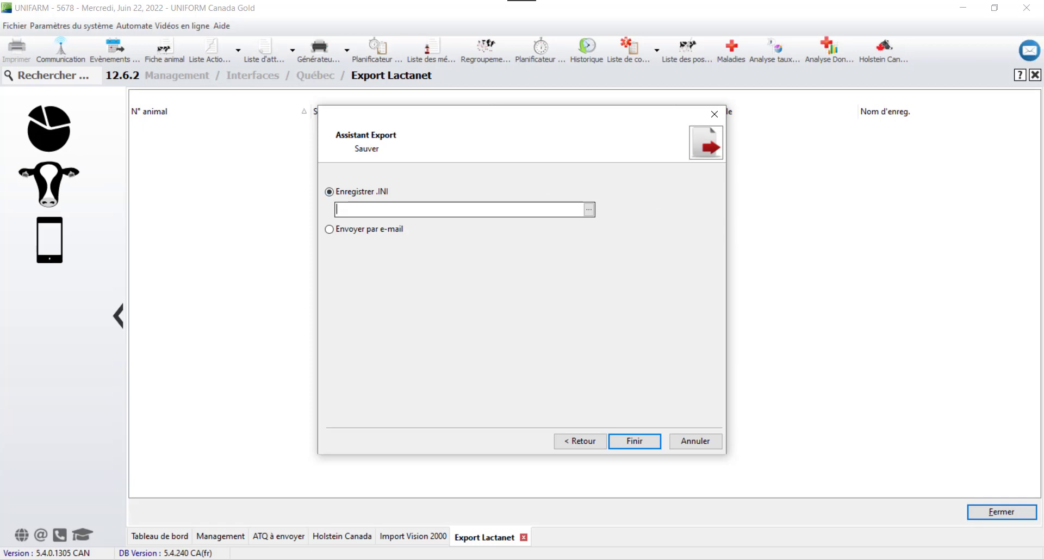
pyautogui.click(695, 440)
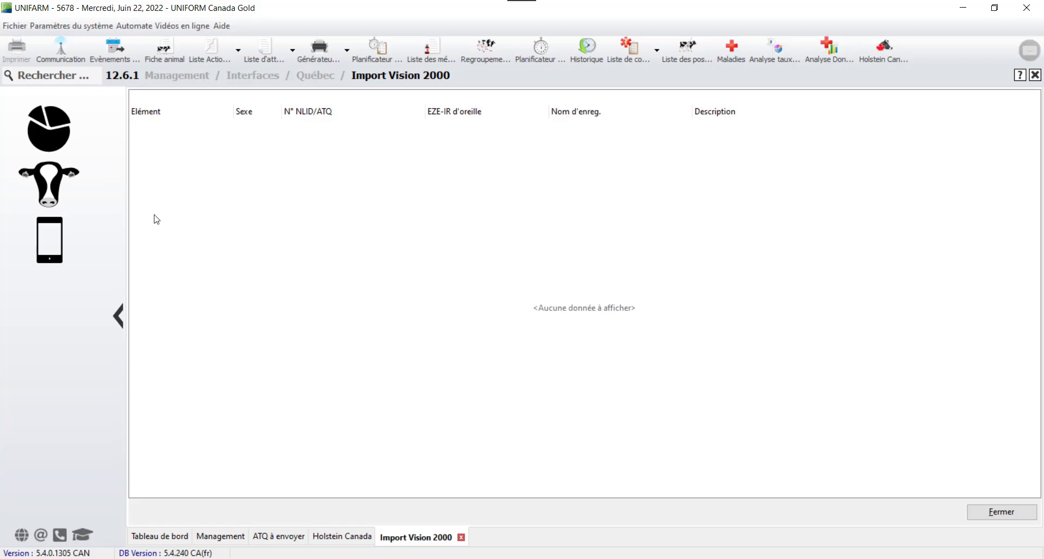
# - Open the DSA Vet import and export functions from the Québec interfaces
pyautogui.click(57, 184)
pyautogui.click(553, 344)
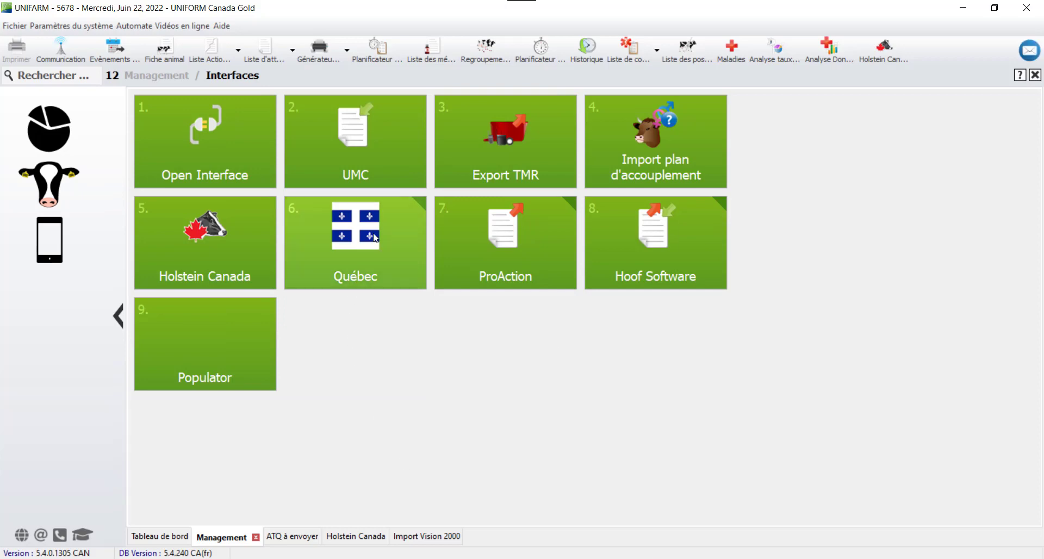
pyautogui.click(375, 226)
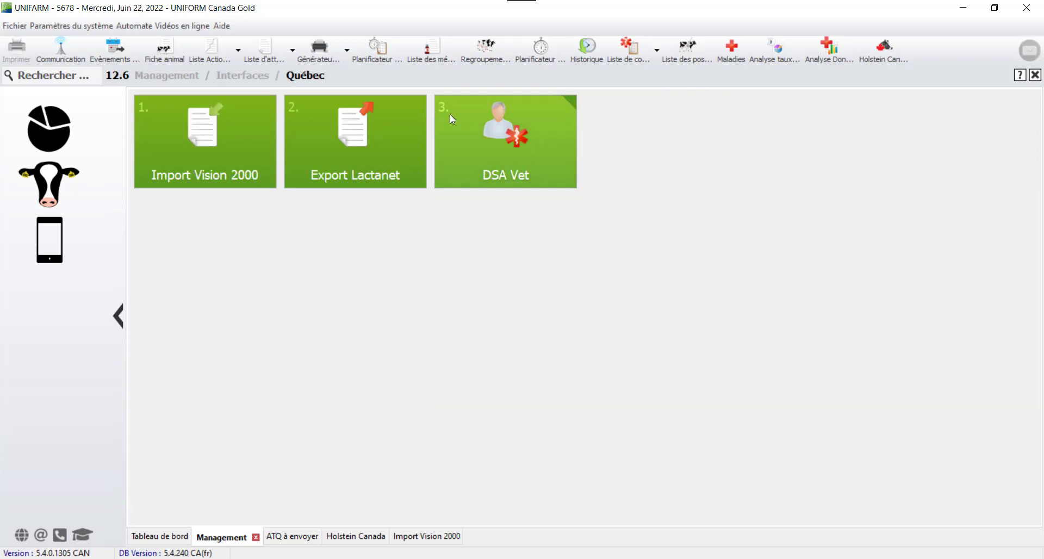
pyautogui.click(465, 153)
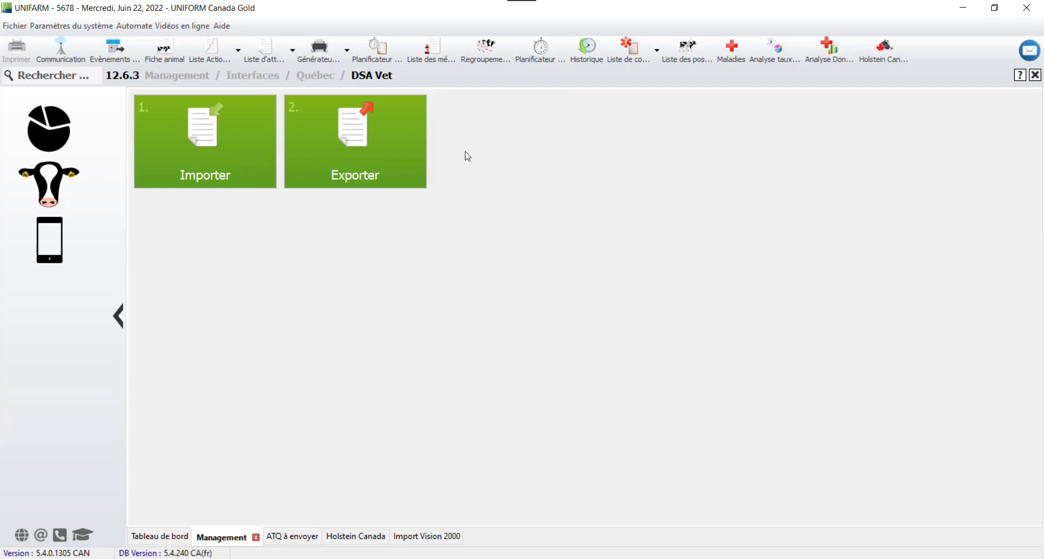